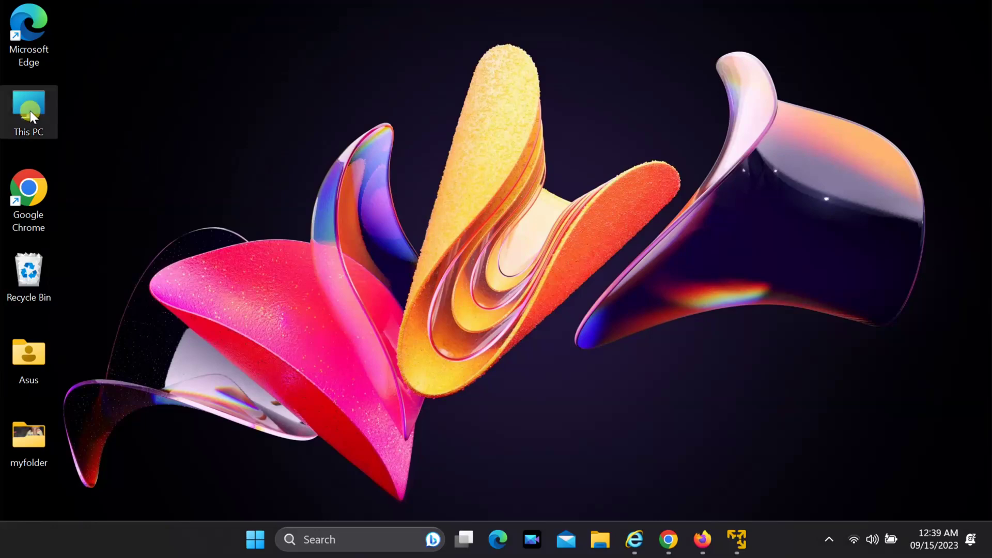
Open USB Drive (G:) from This PC to view its single Jana_Gana_Mana 1080p video file.
{"action": "double_click", "coordinate": [30, 110]}
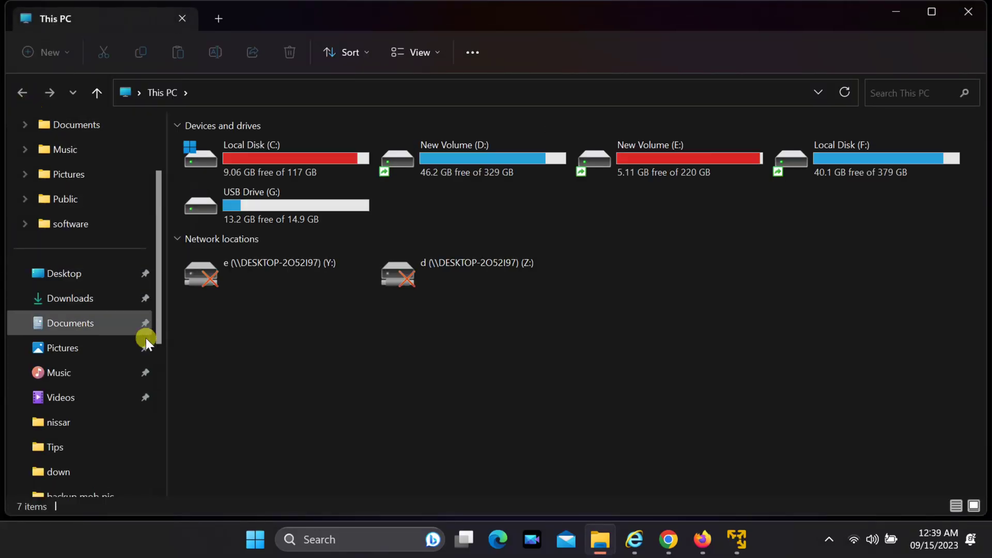
{"action": "scroll", "coordinate": [145, 341], "scroll_direction": "down", "scroll_amount": 1}
{"action": "scroll", "coordinate": [144, 346], "scroll_direction": "down", "scroll_amount": 1}
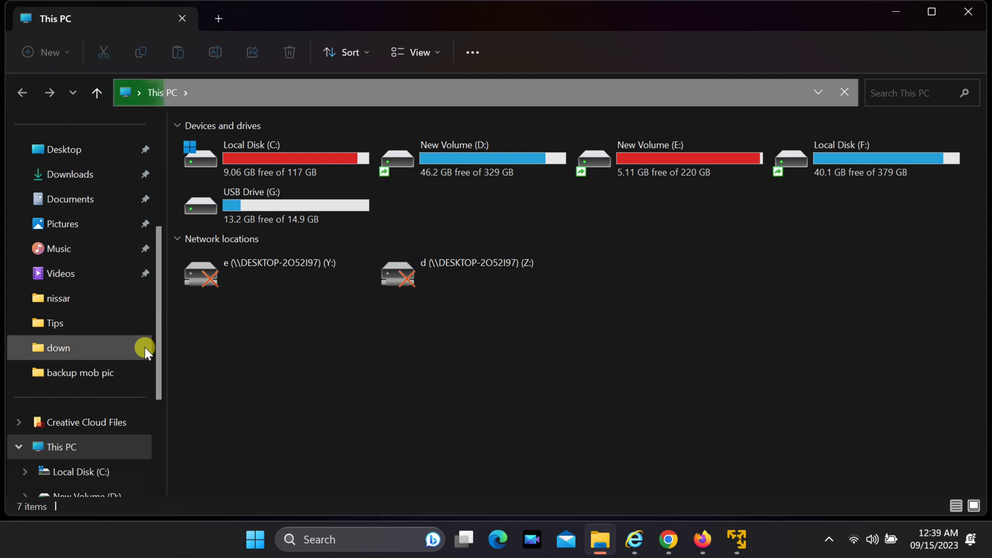
{"action": "left_click", "coordinate": [258, 208]}
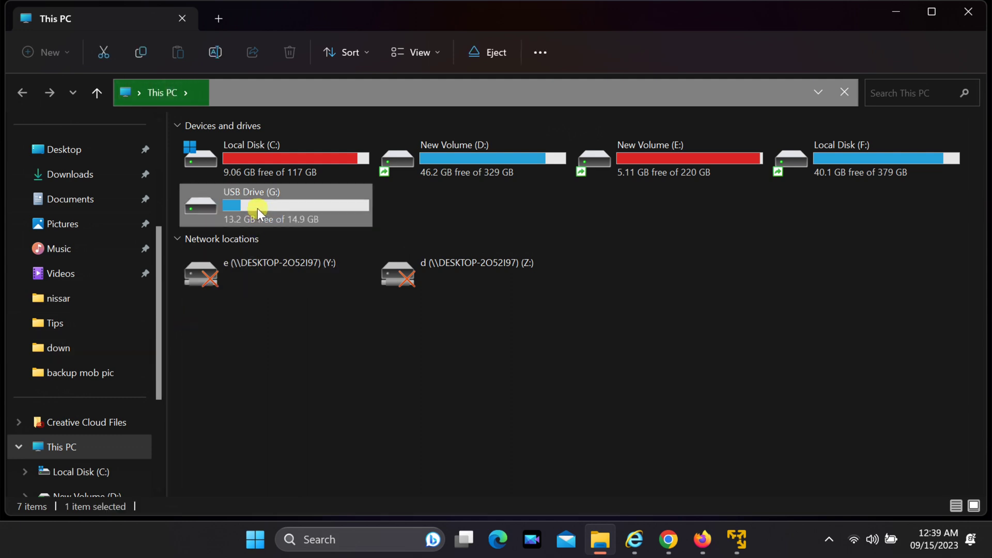
{"action": "double_click", "coordinate": [244, 205]}
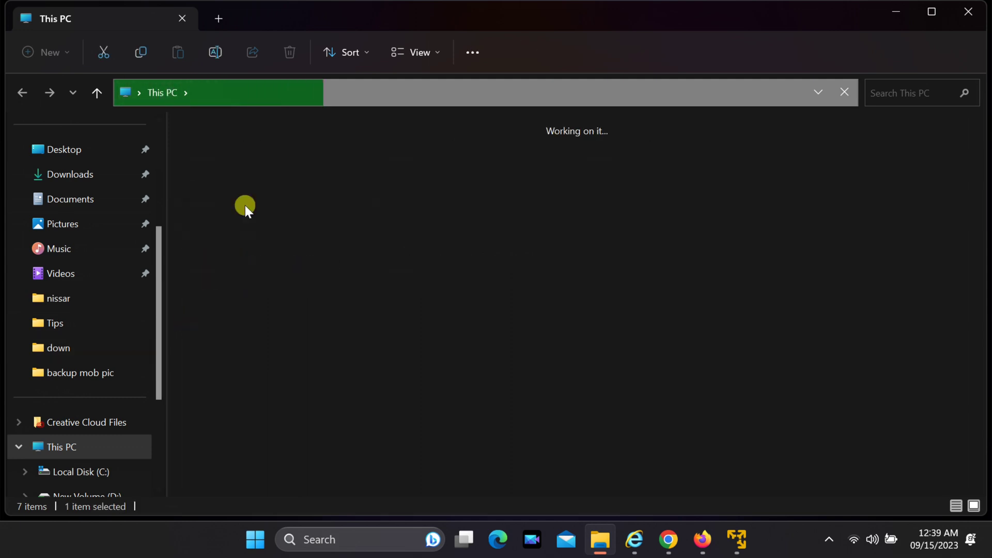
{"action": "scroll", "coordinate": [146, 287], "scroll_direction": "down", "scroll_amount": 3}
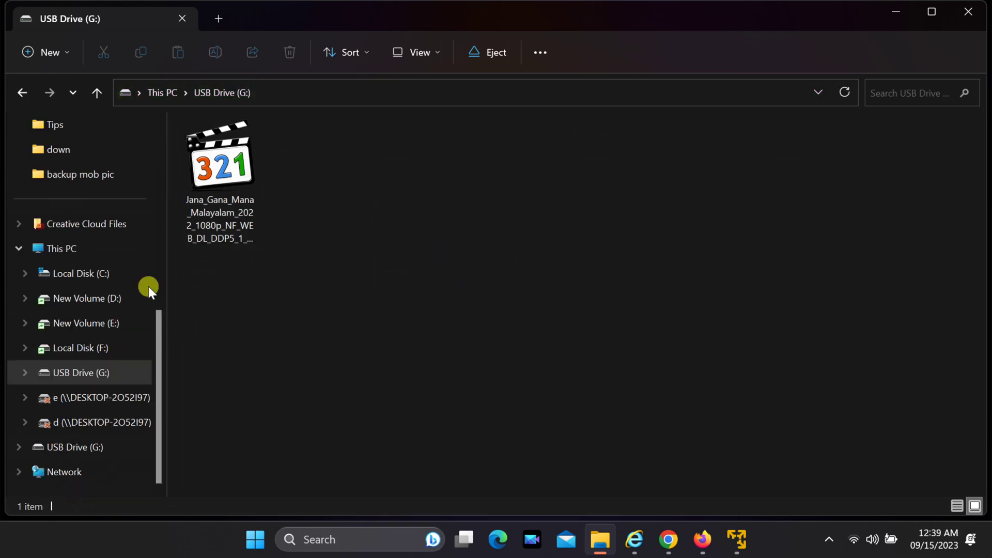
Quick-format USB Drive (G:) as FAT32 with 8192-byte allocation units, accepting data erasure.
{"action": "right_click", "coordinate": [69, 377]}
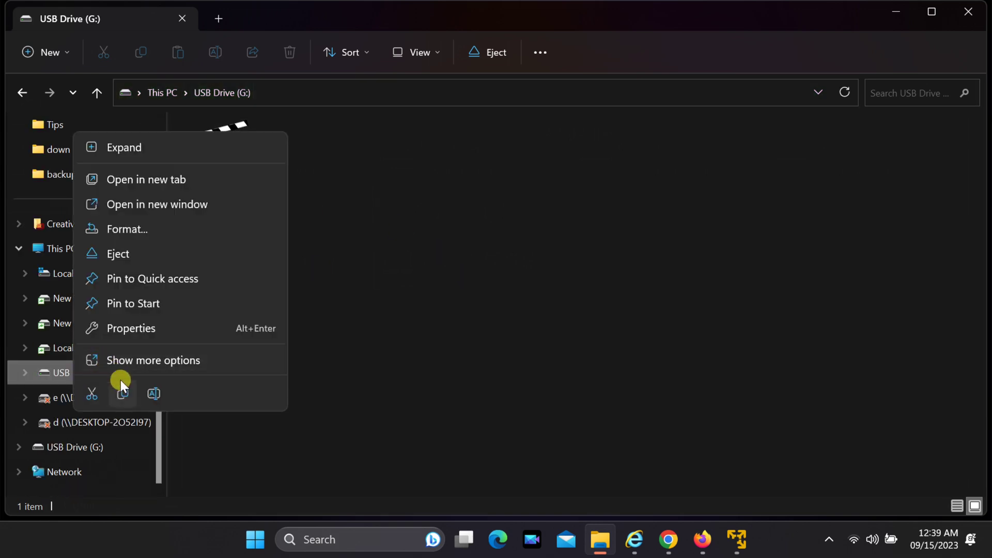
{"action": "left_click", "coordinate": [126, 229]}
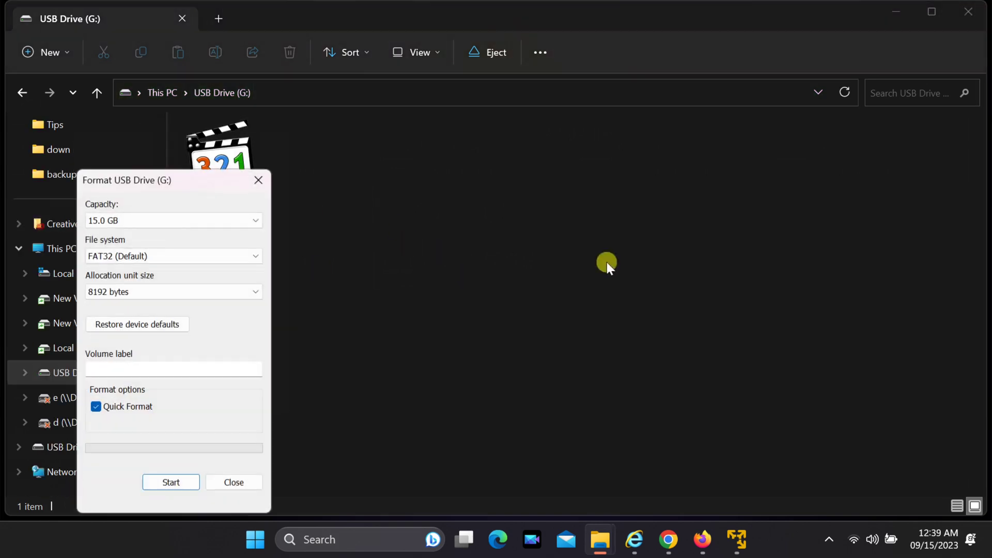
{"action": "left_click_drag", "start_coordinate": [174, 185], "coordinate": [694, 95]}
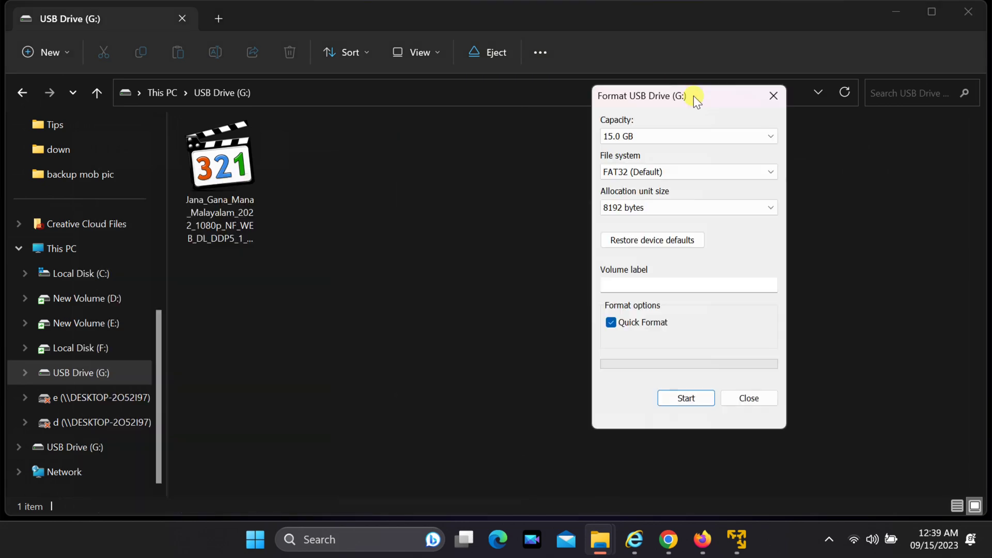
{"action": "left_click", "coordinate": [686, 397]}
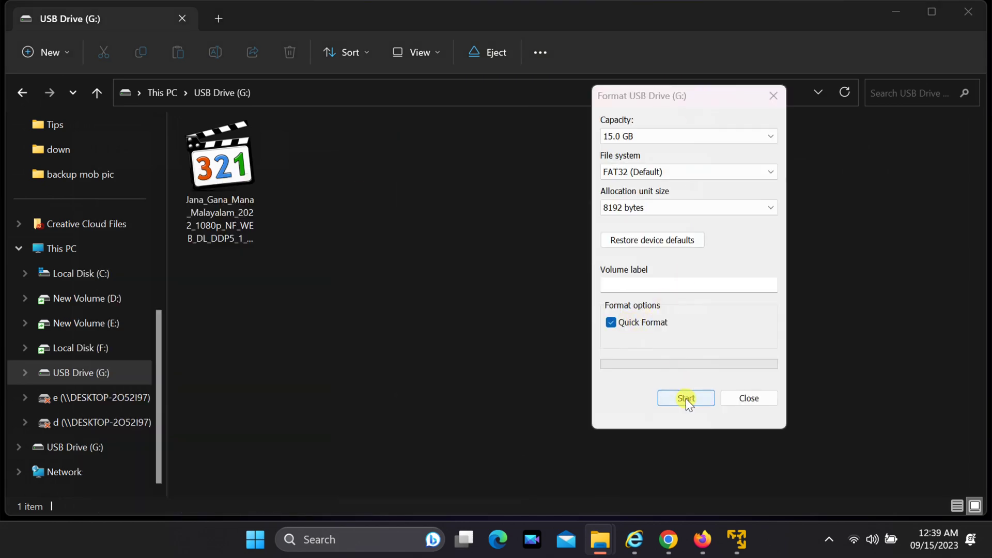
{"action": "left_click", "coordinate": [528, 265]}
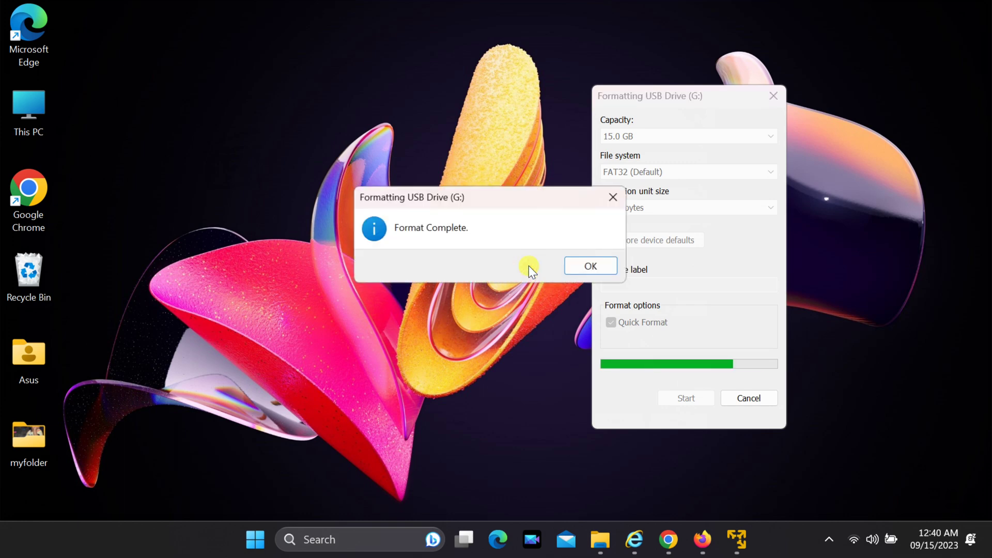
{"action": "left_click", "coordinate": [583, 266]}
{"action": "left_click", "coordinate": [752, 398]}
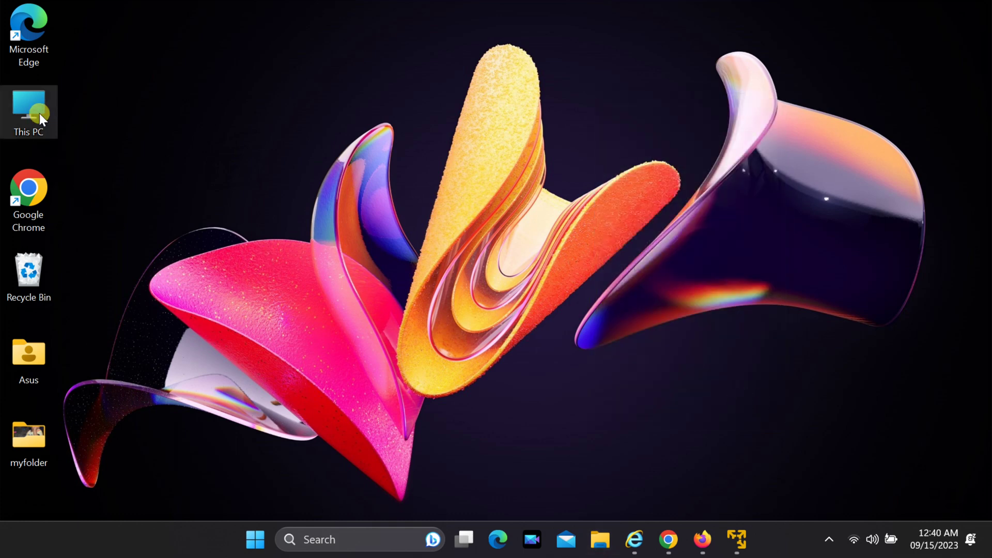
{"action": "double_click", "coordinate": [24, 109]}
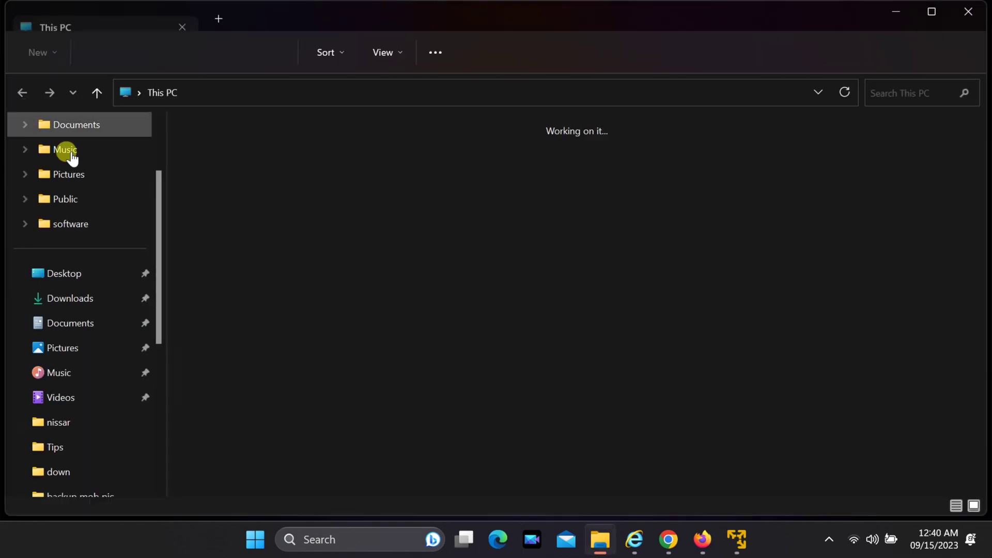
{"action": "left_click", "coordinate": [210, 217]}
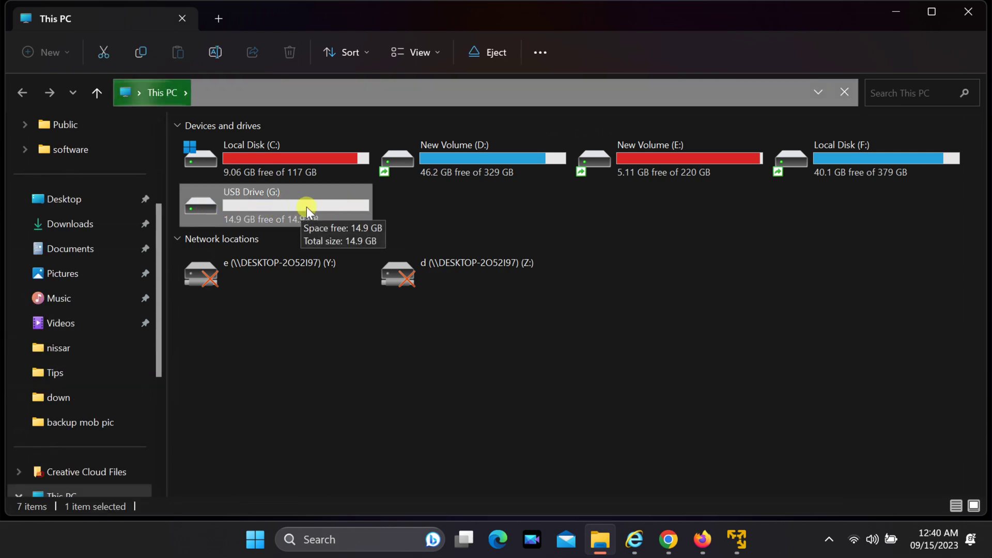
{"action": "left_click", "coordinate": [958, 11]}
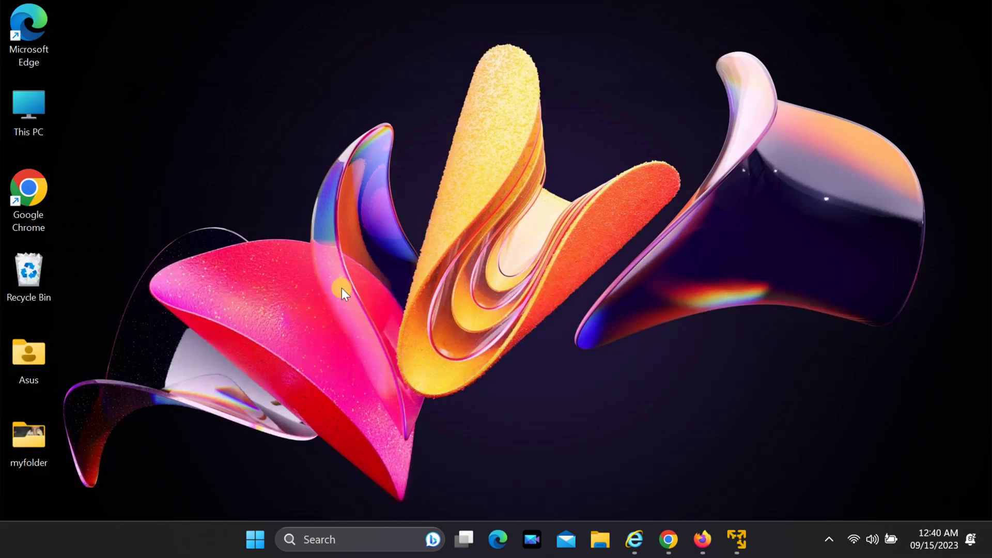
{"action": "double_click", "coordinate": [41, 195]}
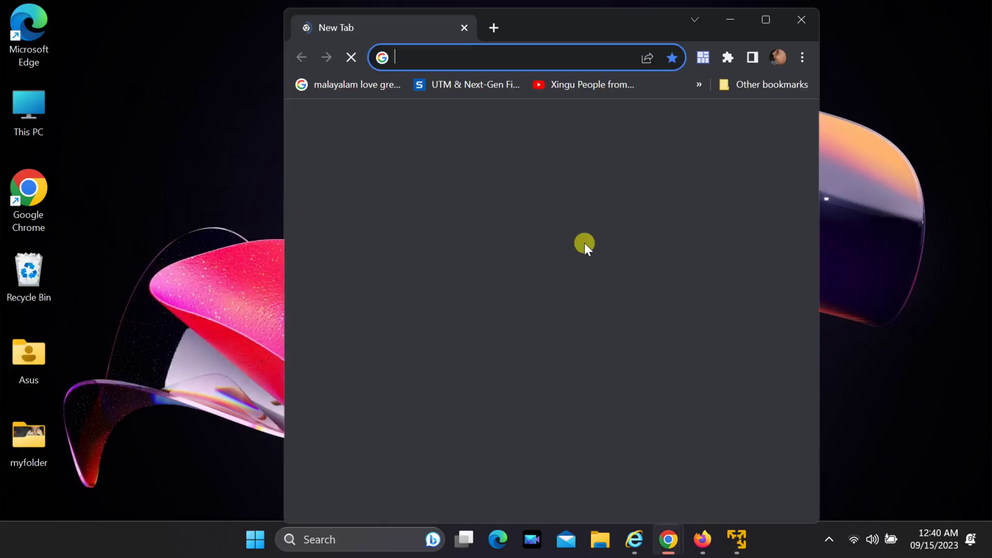
{"action": "type", "text": "ht"}
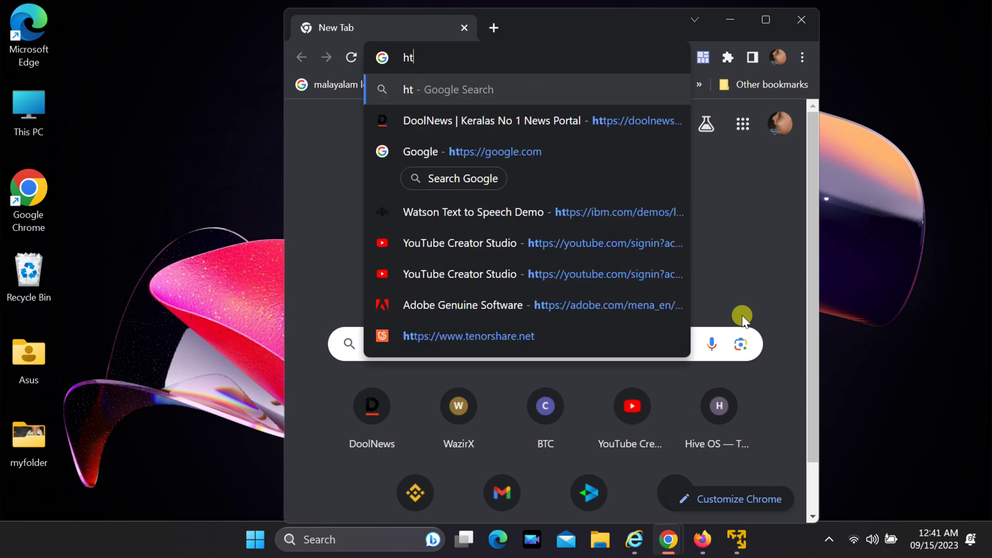
{"action": "type", "text": "tps://ww"}
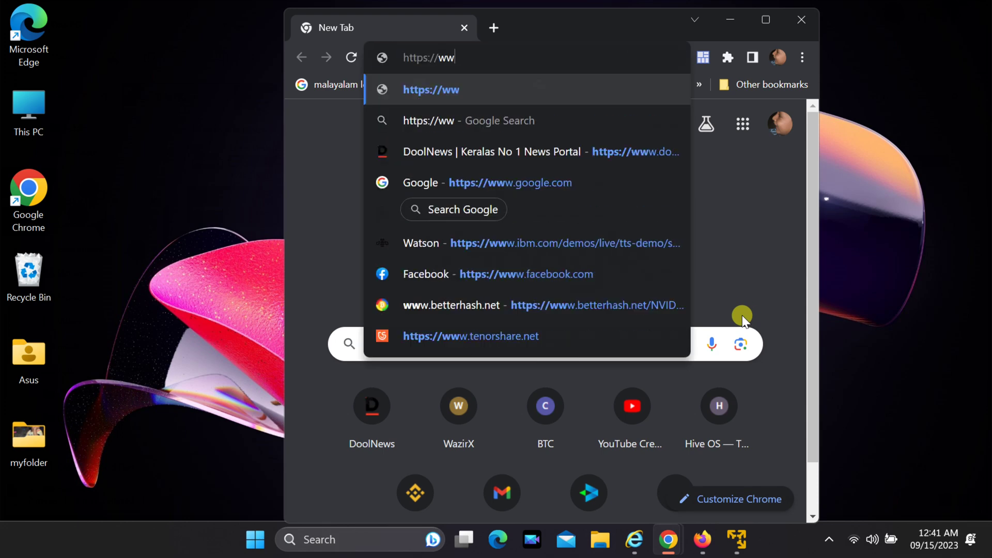
{"action": "type", "text": "w.winfr.org/"}
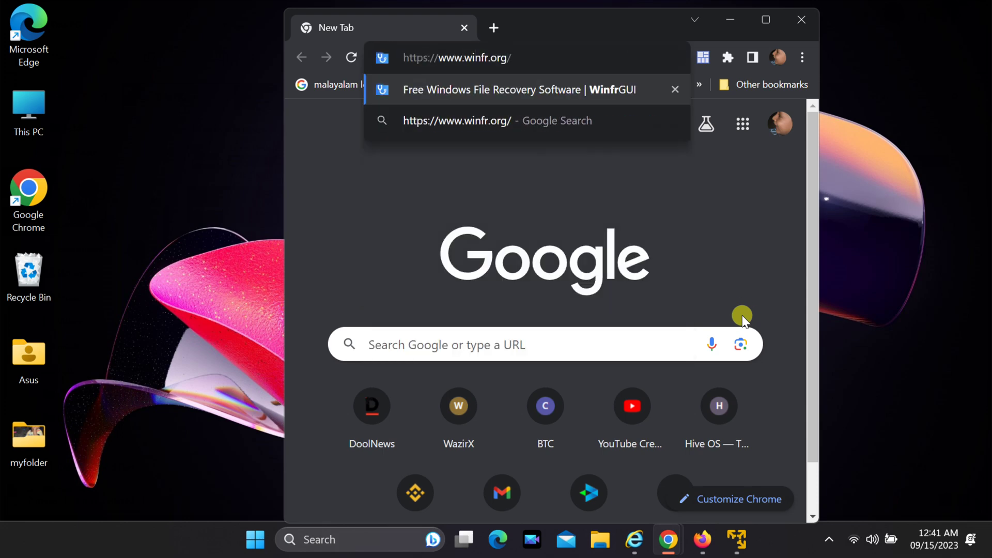
{"action": "key", "text": "Return"}
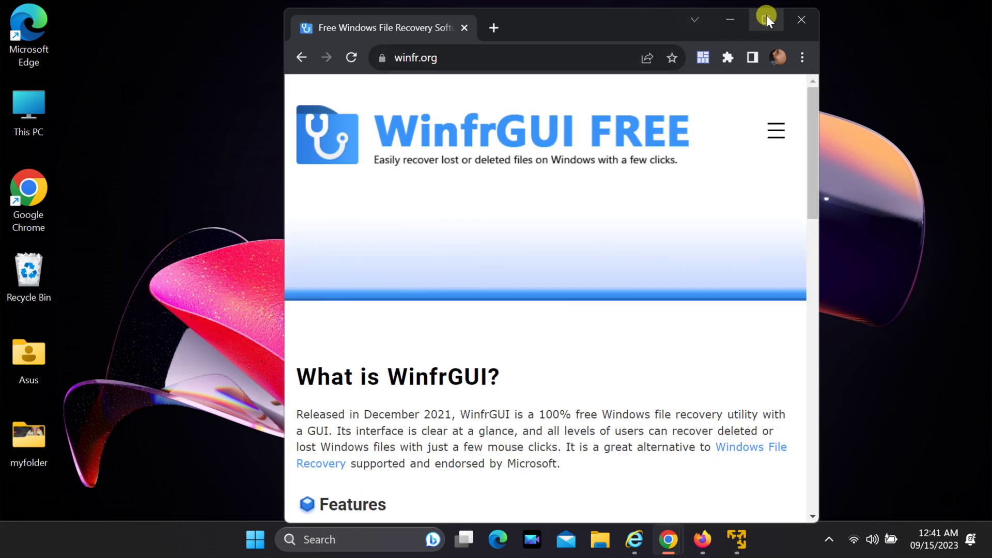
Maximize the browser and download the free WinfrGUI installer from the page.
{"action": "left_click", "coordinate": [765, 20]}
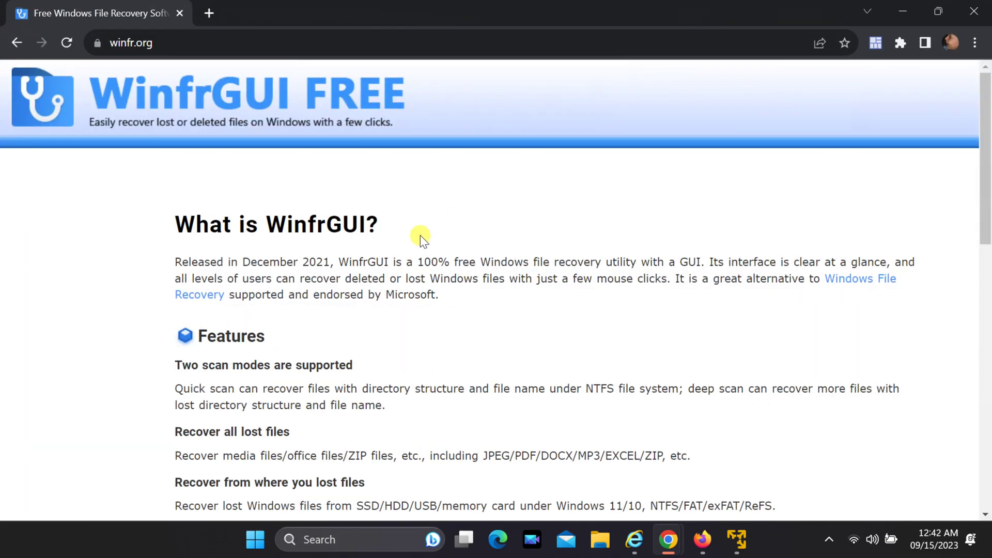
{"action": "scroll", "coordinate": [419, 235], "scroll_direction": "down", "scroll_amount": 8}
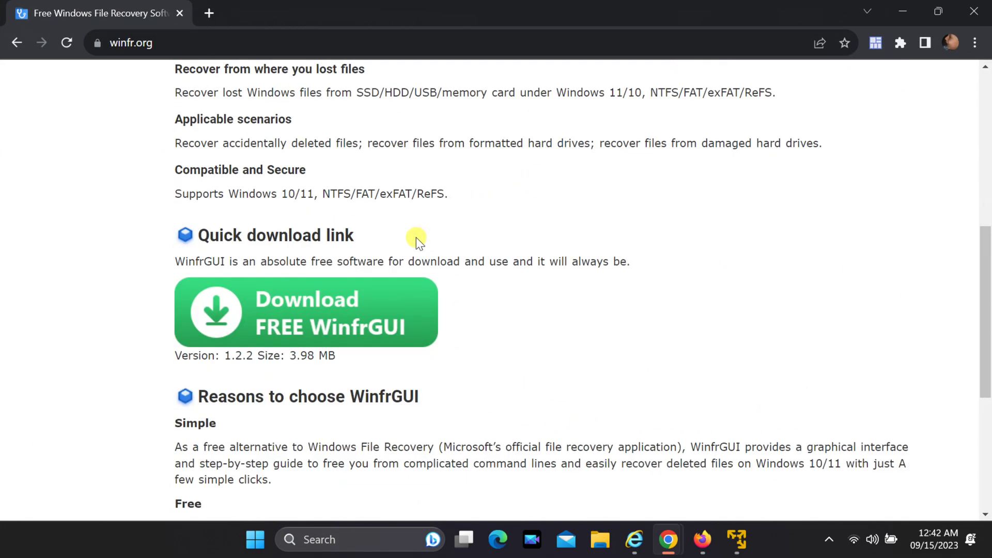
{"action": "left_click", "coordinate": [290, 322]}
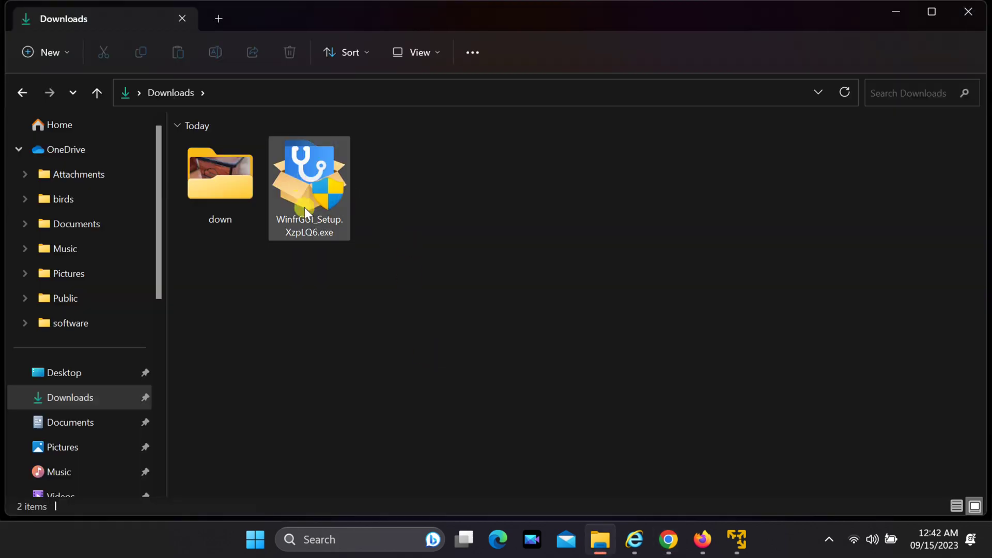
Run WinfrGUI_Setup.XzpLQ6.exe from Downloads and close the Downloads window.
{"action": "double_click", "coordinate": [310, 190]}
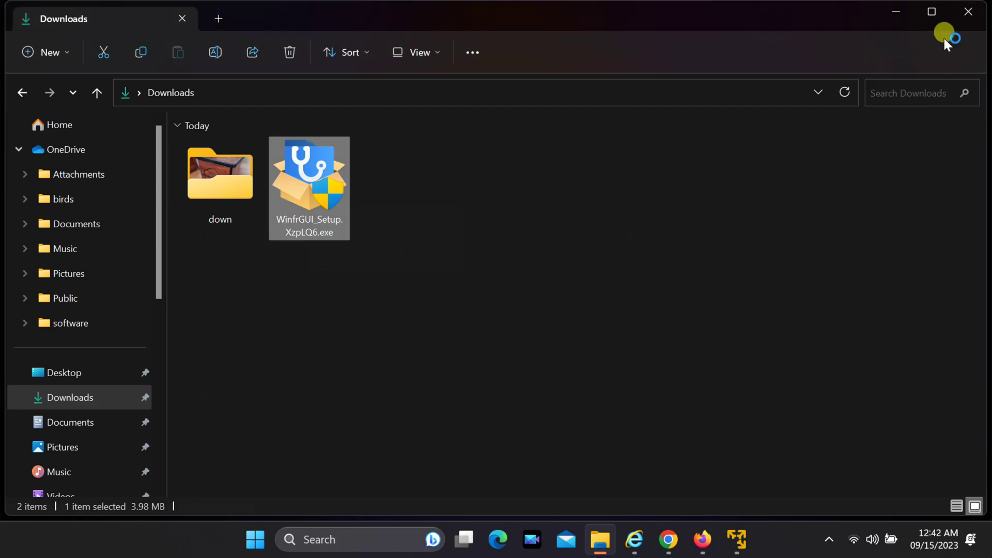
{"action": "left_click", "coordinate": [967, 12]}
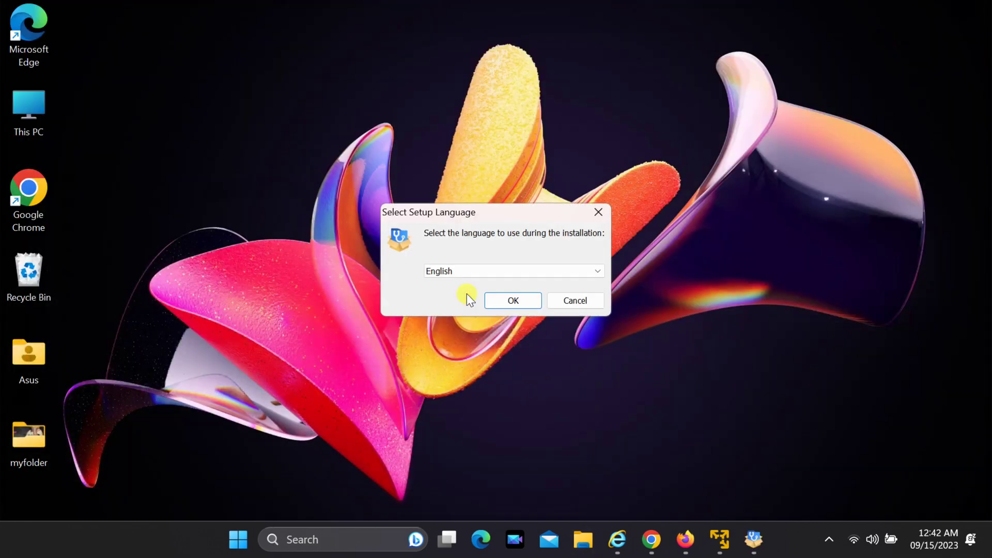
Install WinfrGUI in English and finish setup with Launch WinfrGUI checked.
{"action": "left_click", "coordinate": [514, 302]}
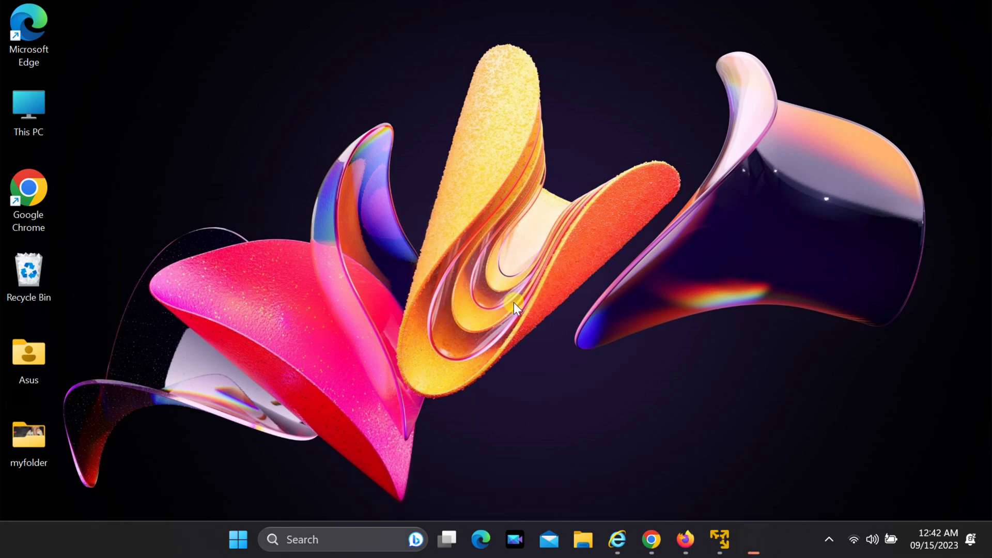
{"action": "left_click", "coordinate": [582, 387]}
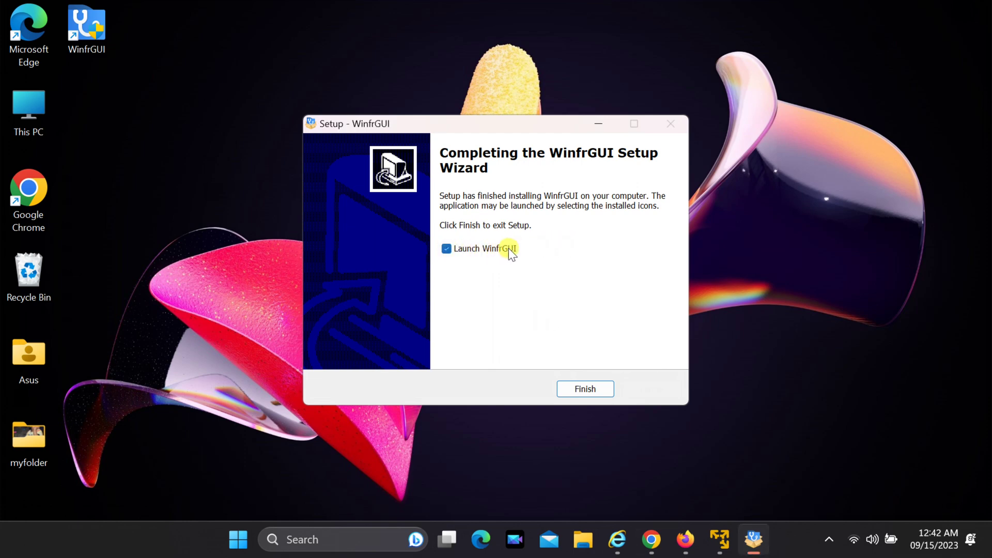
{"action": "left_click", "coordinate": [584, 389]}
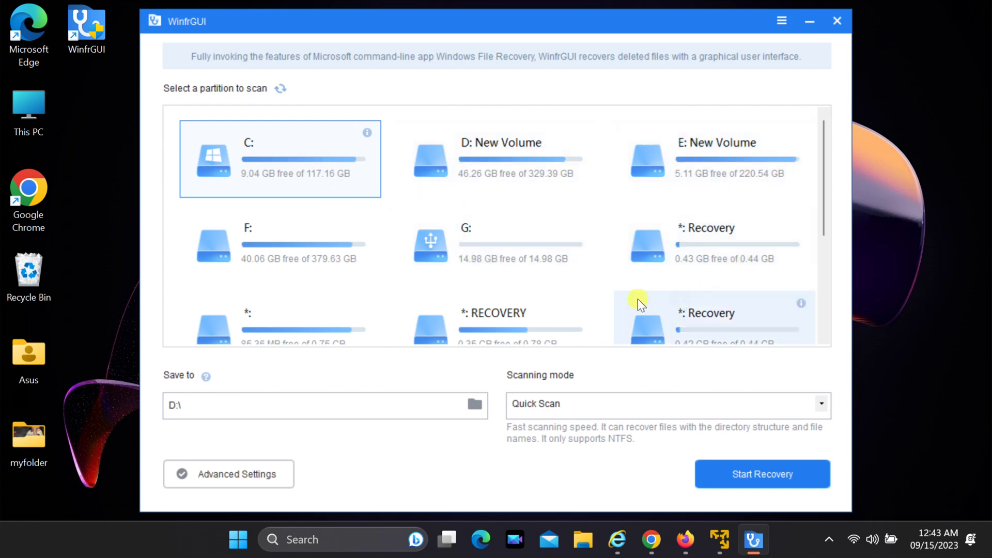
Select the G: partition with Deep Scan mode, then browse for the Save to folder.
{"action": "left_click", "coordinate": [475, 243]}
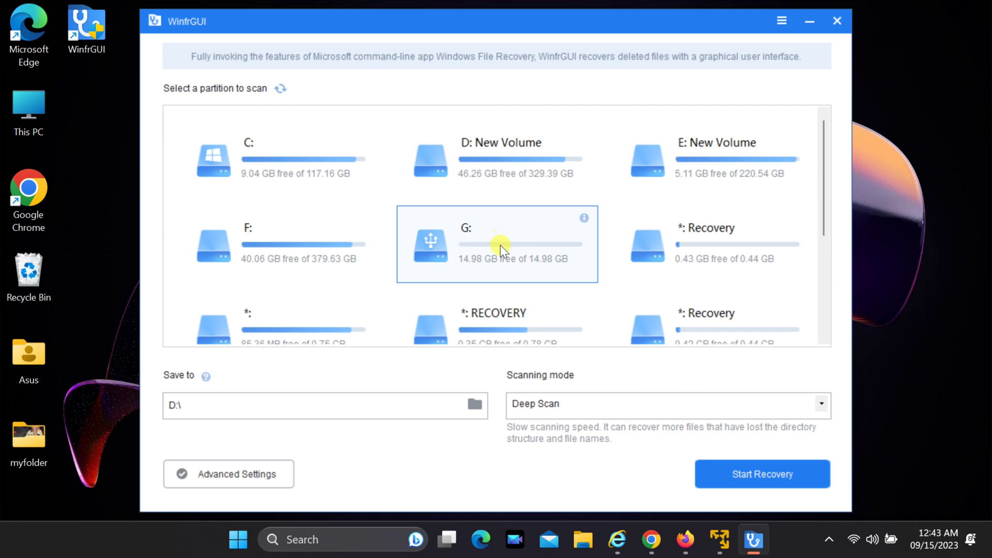
{"action": "left_click", "coordinate": [526, 405]}
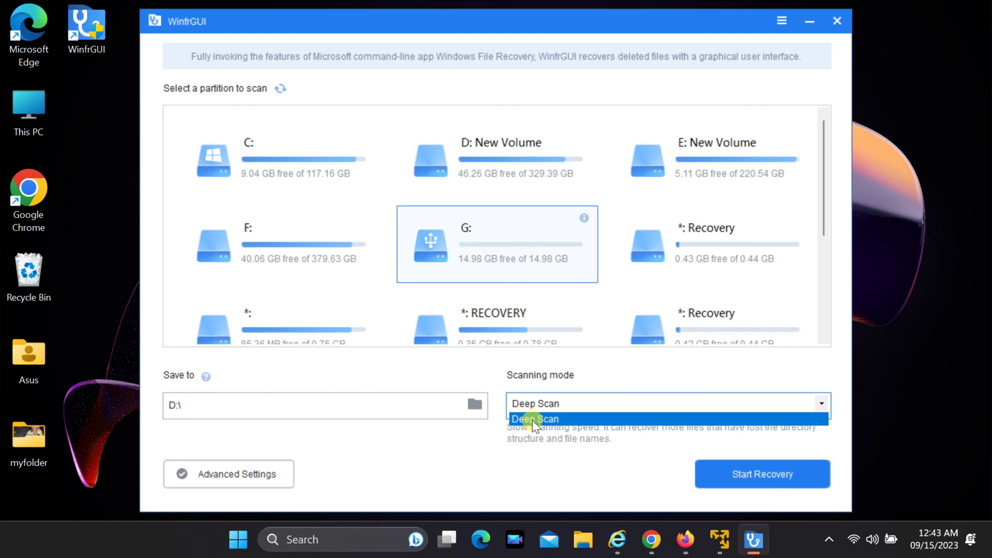
{"action": "left_click", "coordinate": [532, 420]}
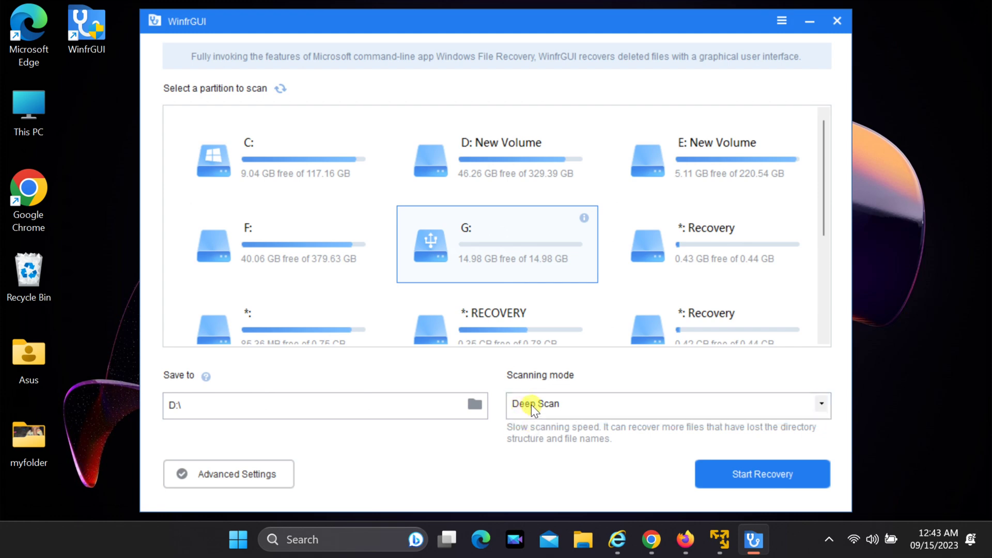
{"action": "left_click", "coordinate": [477, 406]}
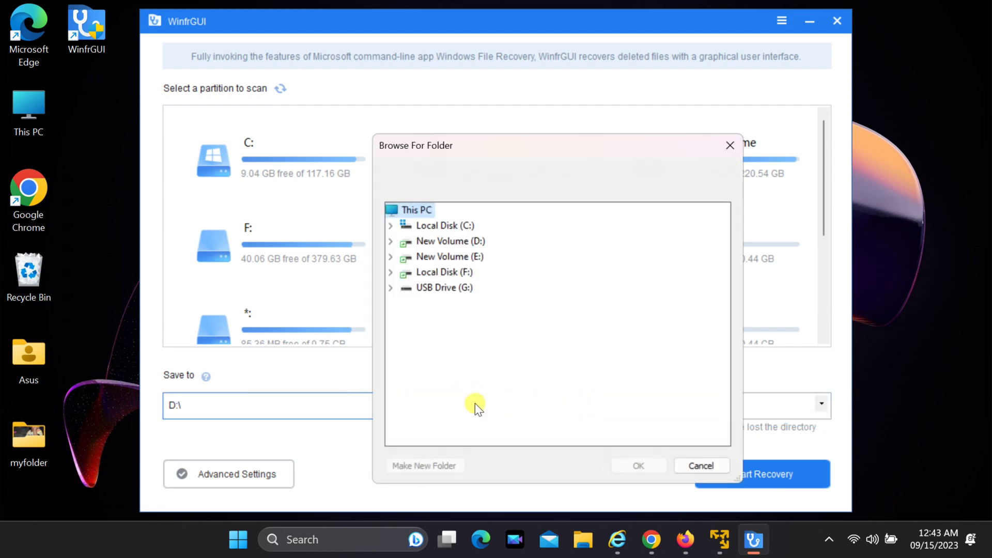
Create a folder named Recover on Local Disk (F:) and set it as the save location.
{"action": "double_click", "coordinate": [425, 272]}
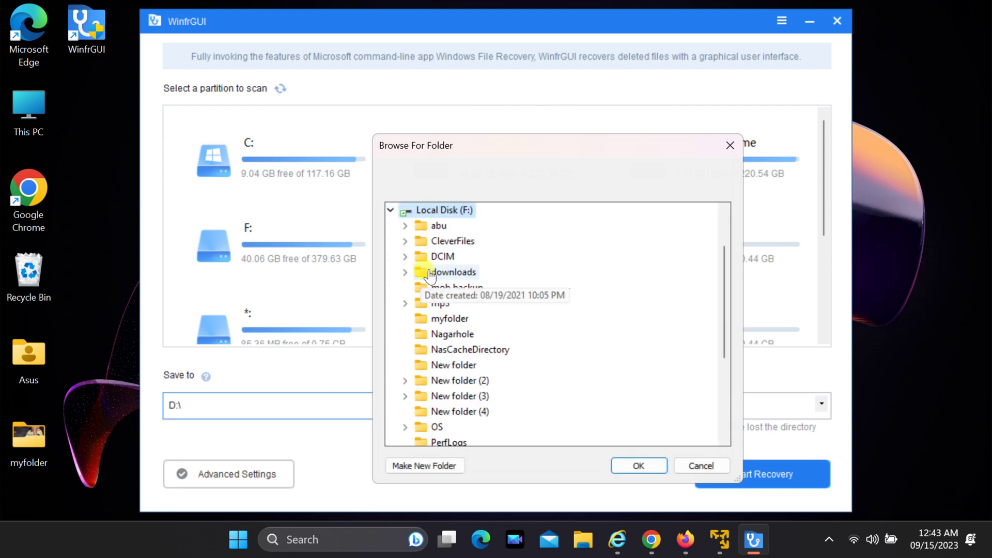
{"action": "scroll", "coordinate": [661, 328], "scroll_direction": "down", "scroll_amount": 4}
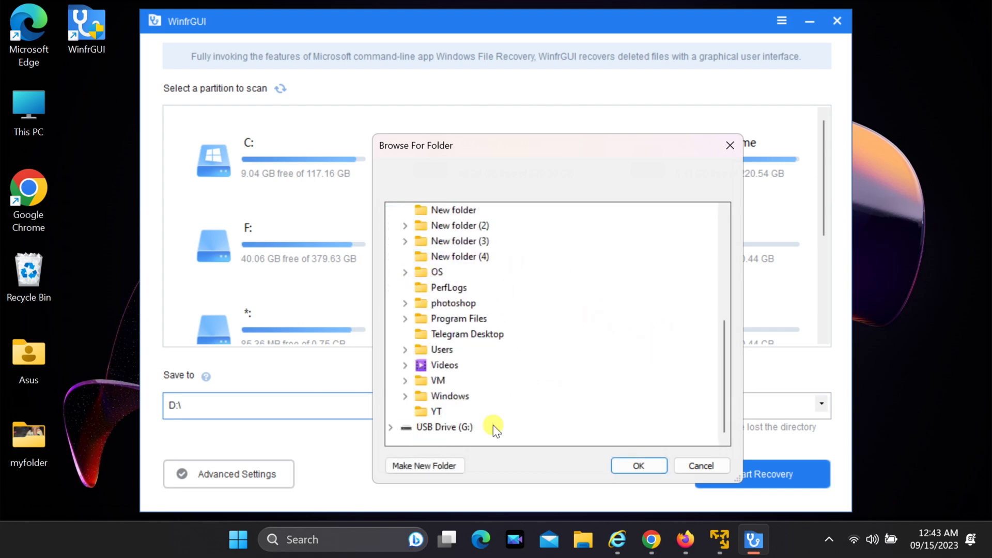
{"action": "left_click", "coordinate": [436, 465]}
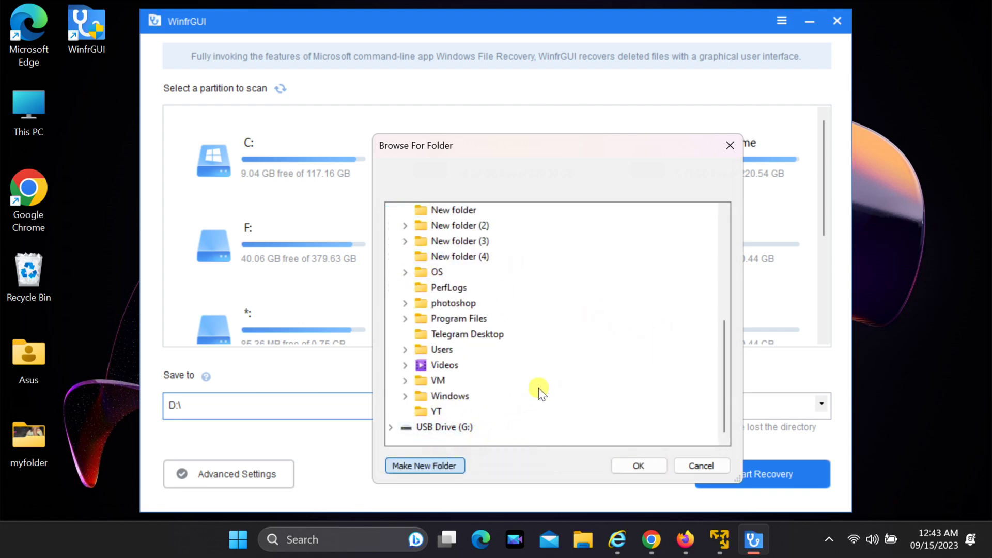
{"action": "key", "text": "BackSpace"}
{"action": "type", "text": "Rec"}
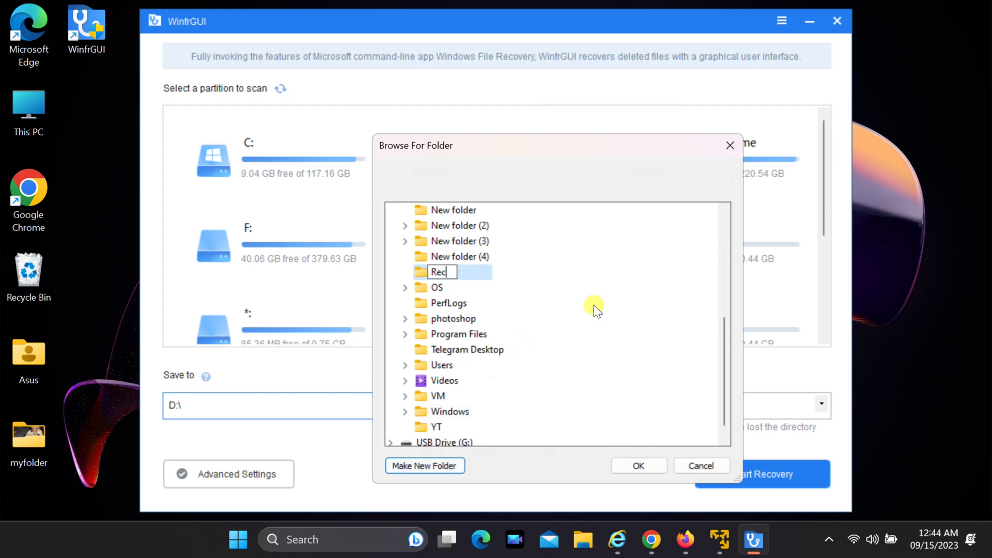
{"action": "type", "text": "over"}
{"action": "left_click", "coordinate": [423, 274]}
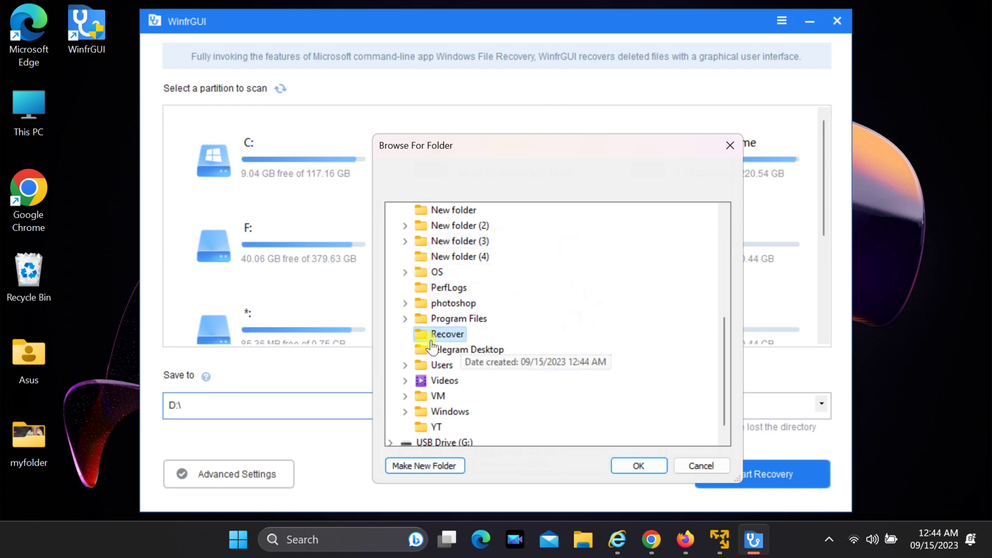
{"action": "left_click", "coordinate": [633, 466]}
{"action": "left_click", "coordinate": [177, 405]}
Start the deep scan recovery of G:, finding 2376 files, and view the results.
{"action": "left_click", "coordinate": [237, 435]}
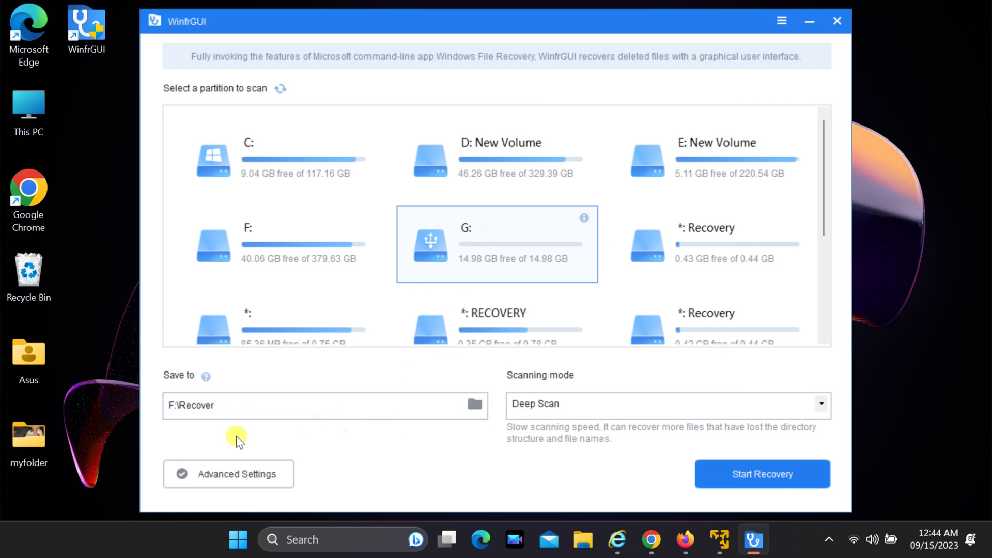
{"action": "left_click", "coordinate": [758, 473]}
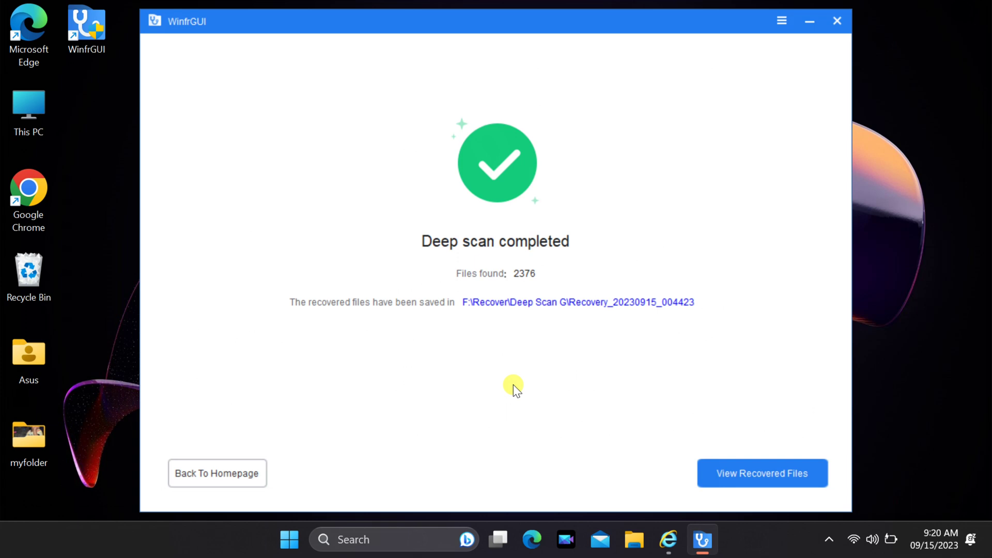
{"action": "left_click", "coordinate": [751, 480]}
Browse the recovered jpg and mp3 folders, then open recovered photo 0.jpg.
{"action": "left_click", "coordinate": [767, 468]}
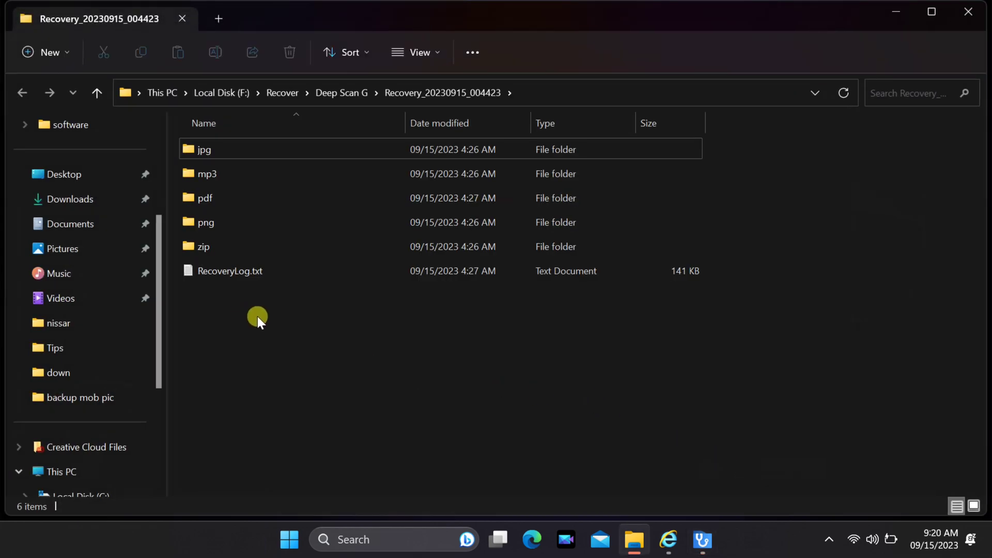
{"action": "double_click", "coordinate": [230, 145]}
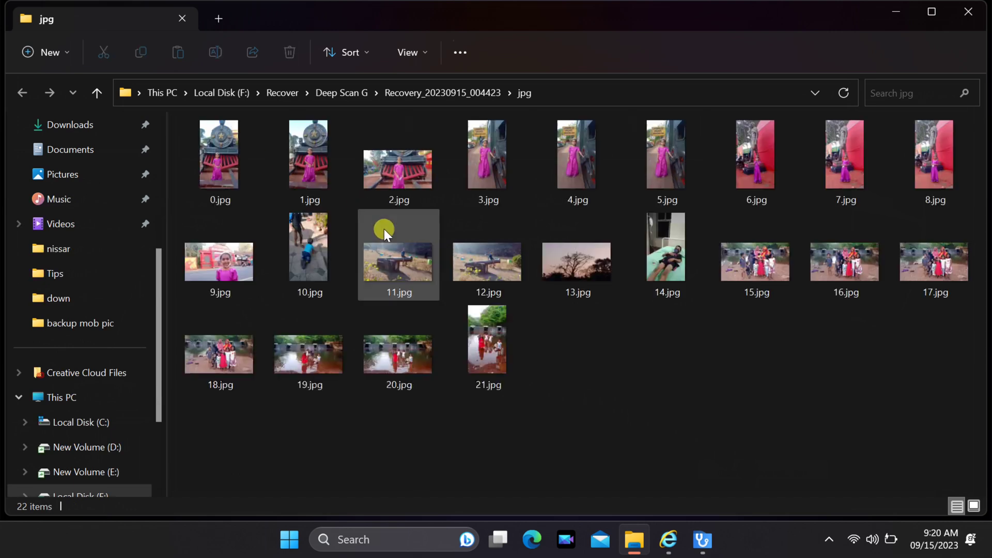
{"action": "left_click", "coordinate": [20, 92]}
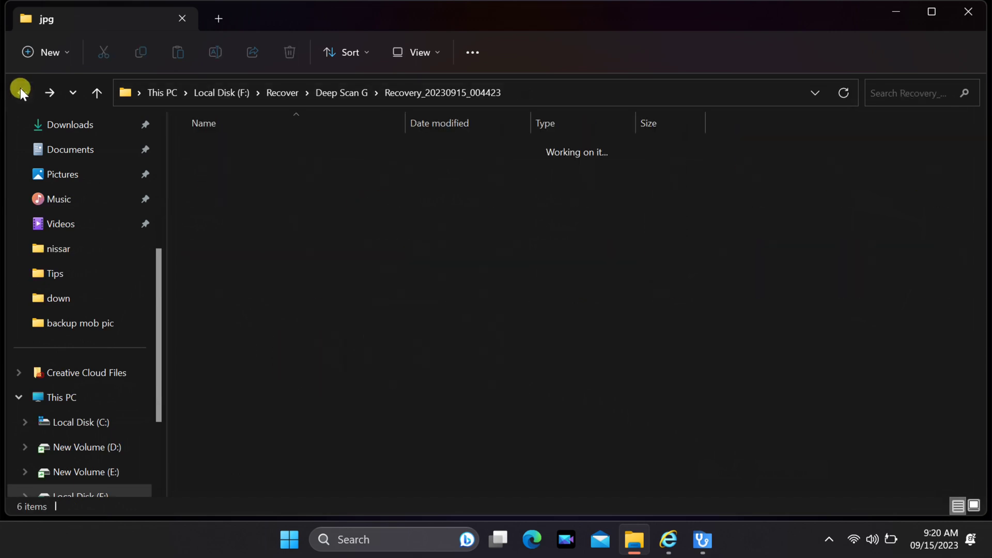
{"action": "left_click", "coordinate": [205, 176]}
{"action": "double_click", "coordinate": [204, 175]}
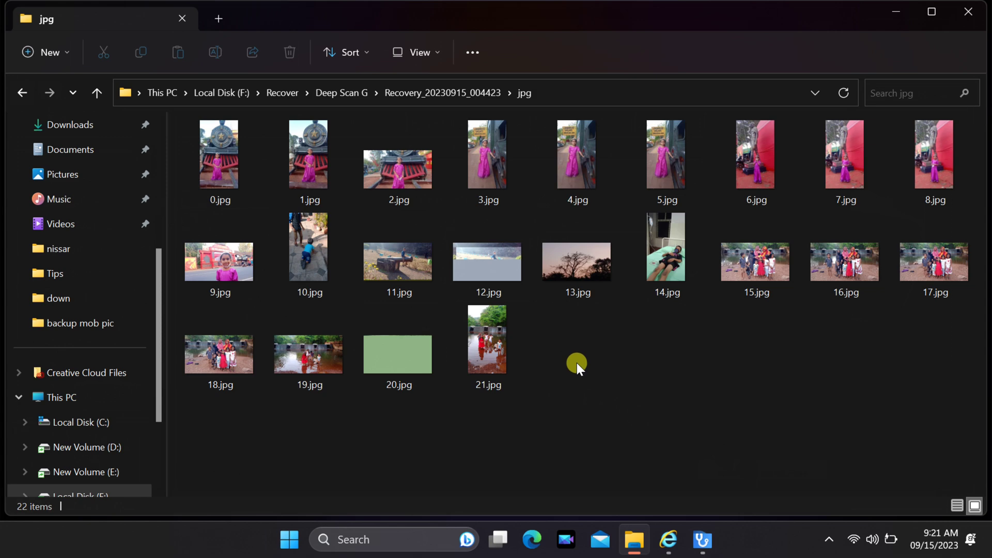
{"action": "left_click", "coordinate": [224, 144]}
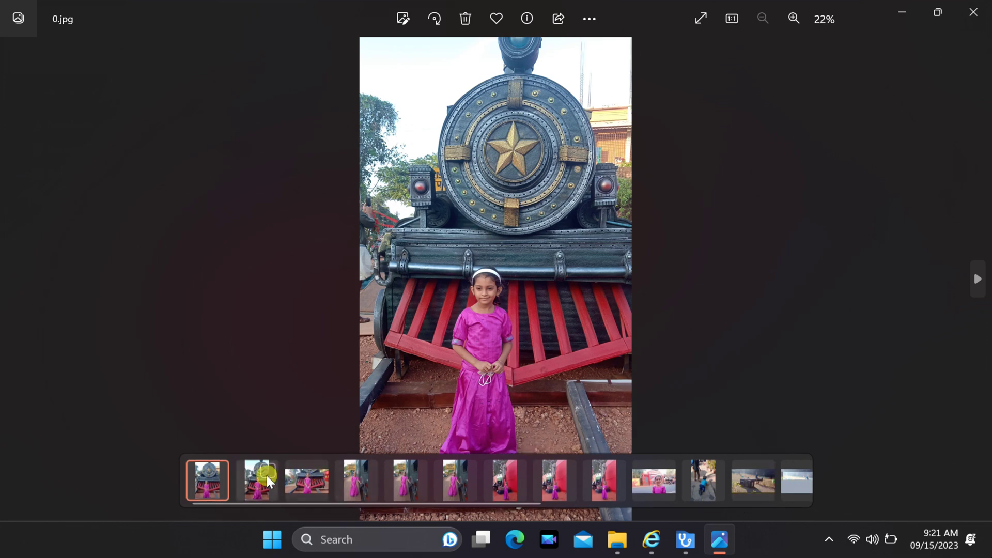
Compare 0.jpg with the second recovered photo in Photos, then close Photos.
{"action": "left_click", "coordinate": [264, 474]}
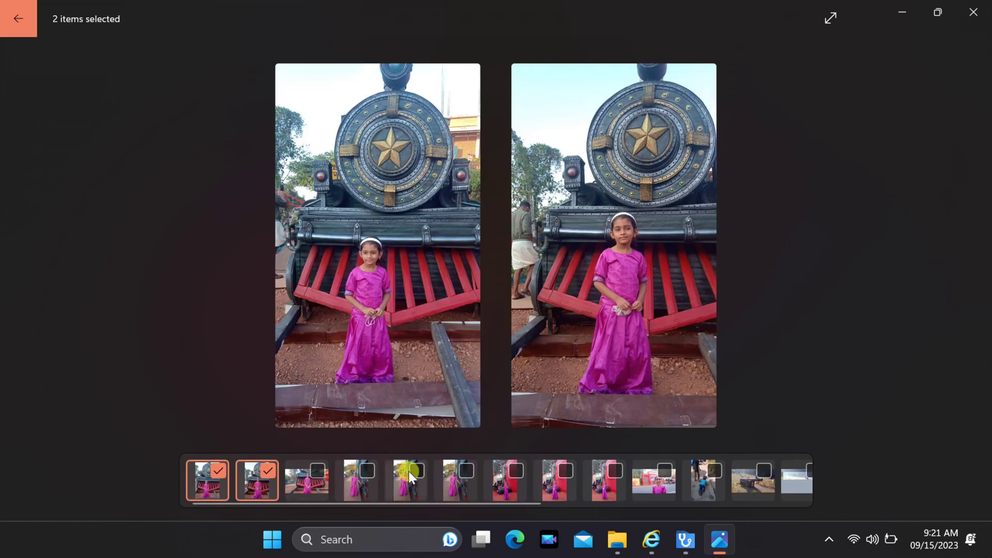
{"action": "left_click", "coordinate": [968, 12]}
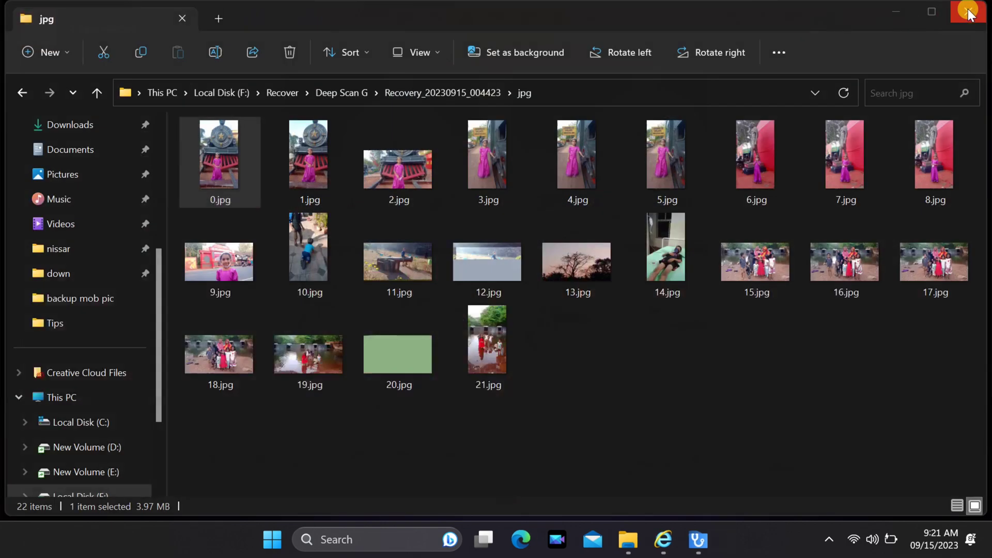